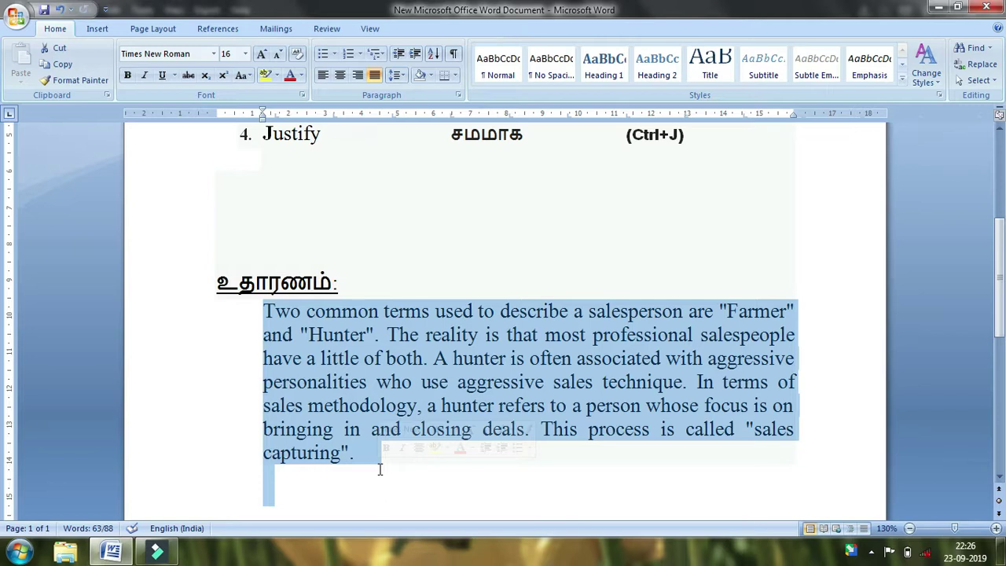
Left-align the whole example paragraph that starts with "Two common terms" beneath the உதாரணம் heading.
left_click(264, 311)
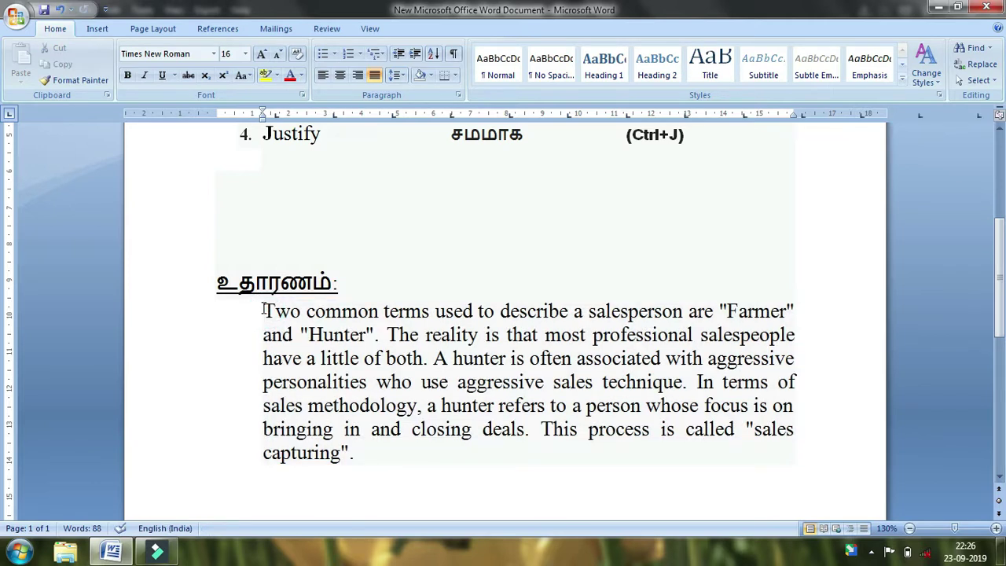
key("shift+Right")
key("shift+Right")
key("shift+Right")
key("shift+Right")
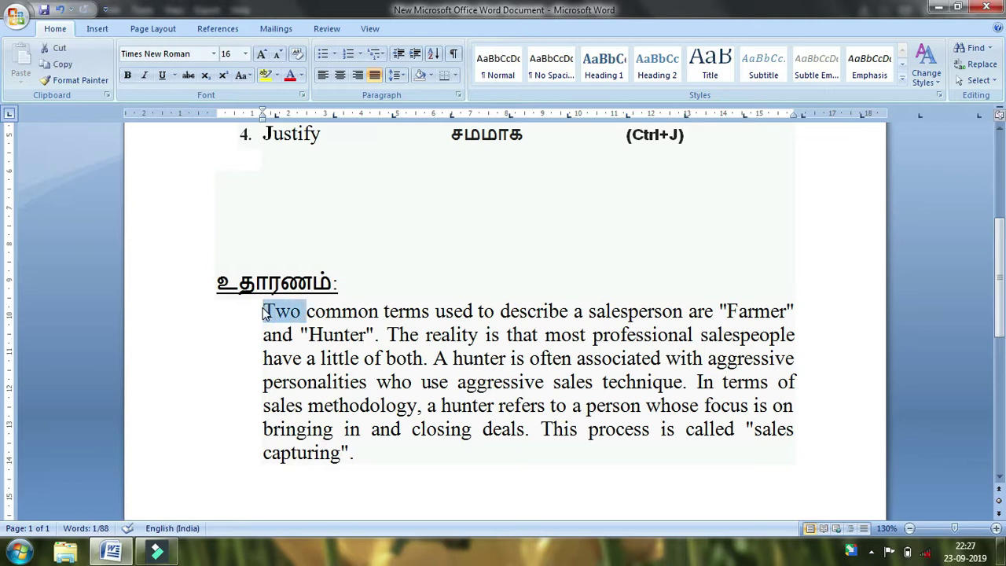
key("shift+Down")
key("shift+Down")
key("shift+Down")
key("shift+Down")
key("shift+Down")
key("shift+Down")
key("shift+Down")
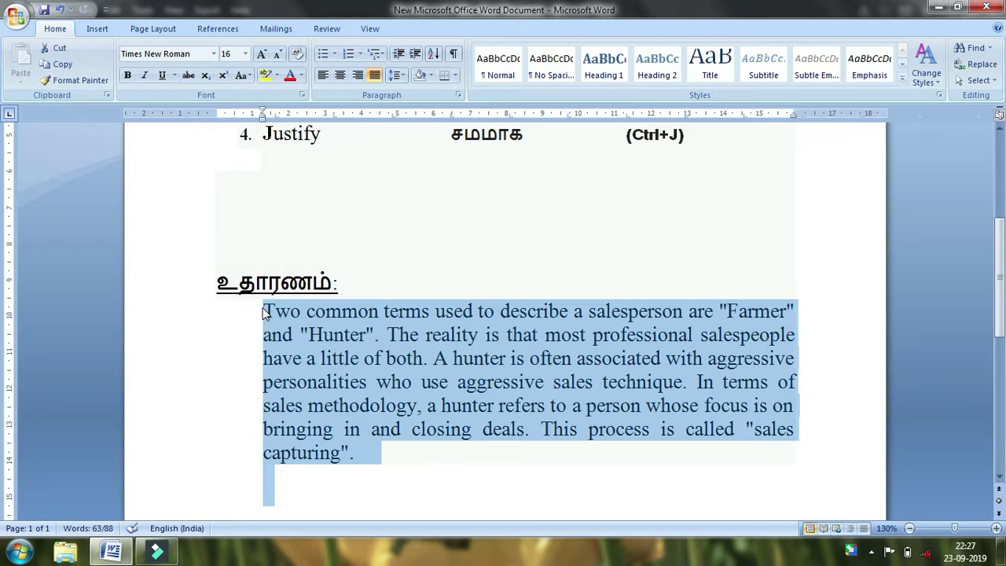
left_click(324, 76)
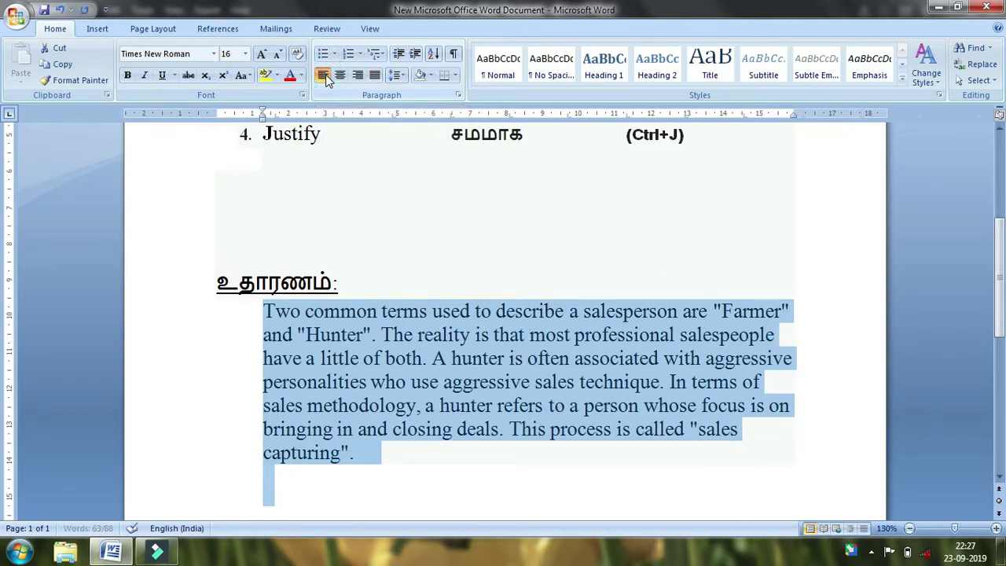
Examine both edges of the left-aligned paragraph with the screen magnifier and compare it with the alignment list above.
scroll(554, 270, "up", 2)
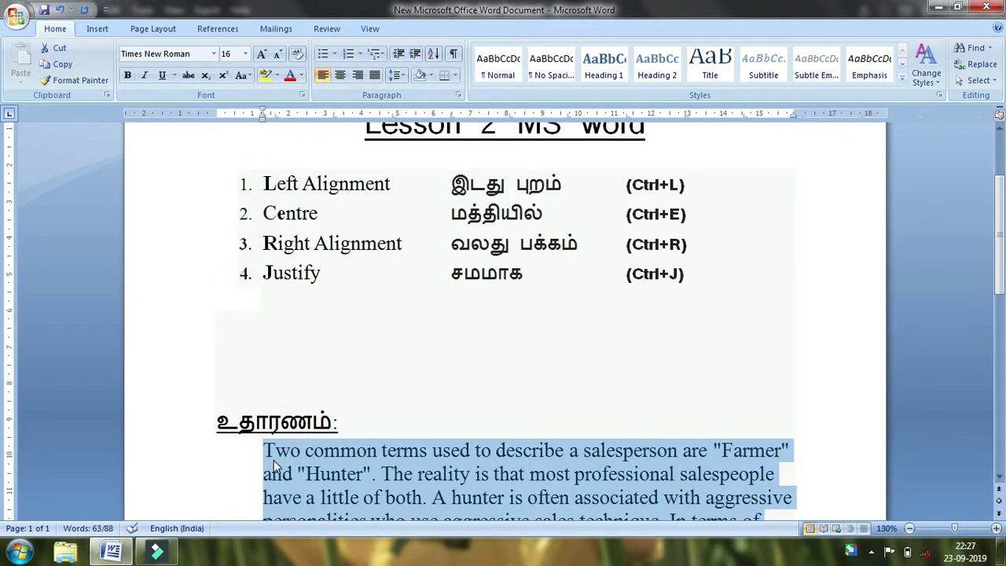
scroll(273, 460, "down", 1)
scroll(269, 476, "down", 1)
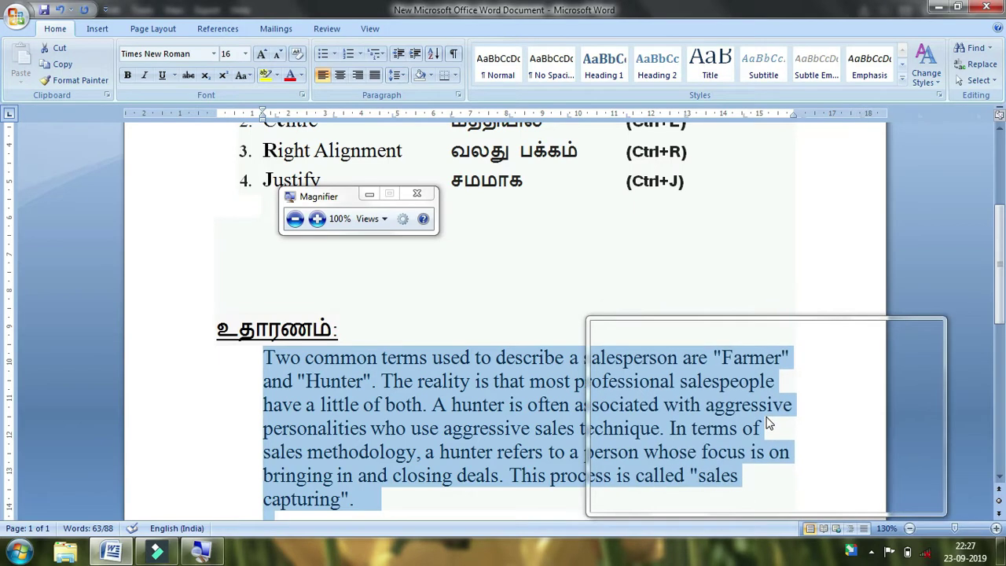
key("super+plus")
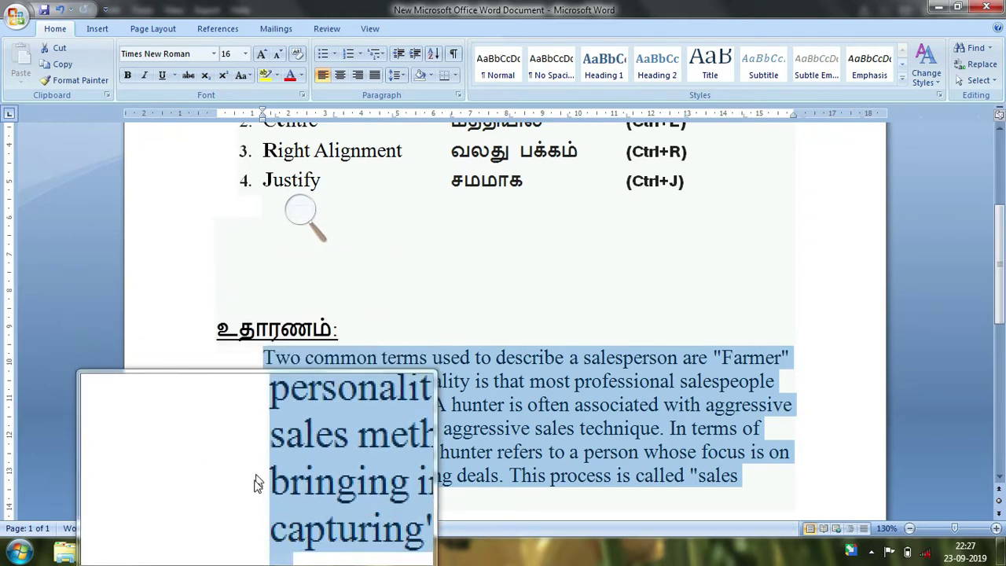
scroll(561, 406, "up", 1)
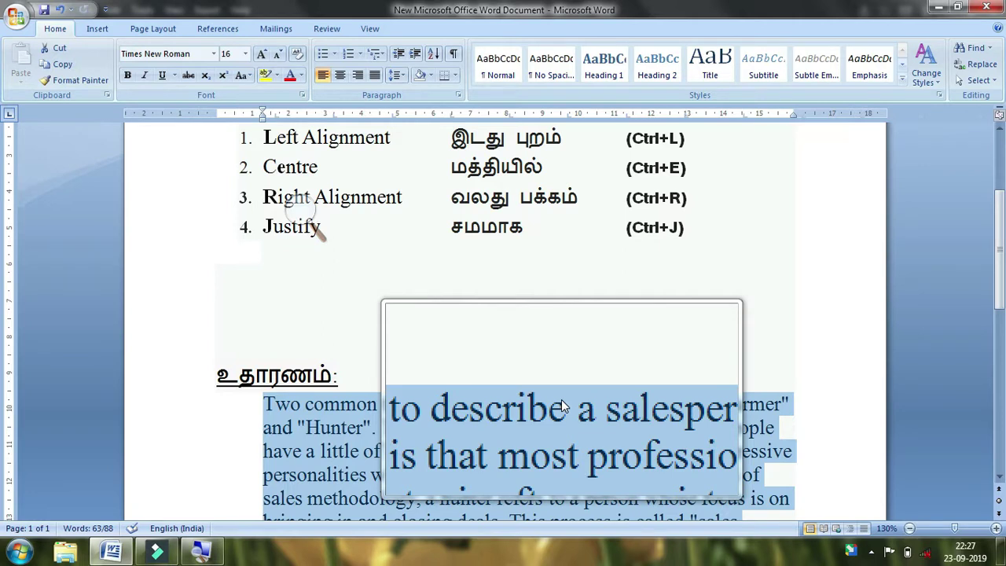
key("super+Escape")
scroll(577, 378, "up", 1)
scroll(577, 373, "down", 1)
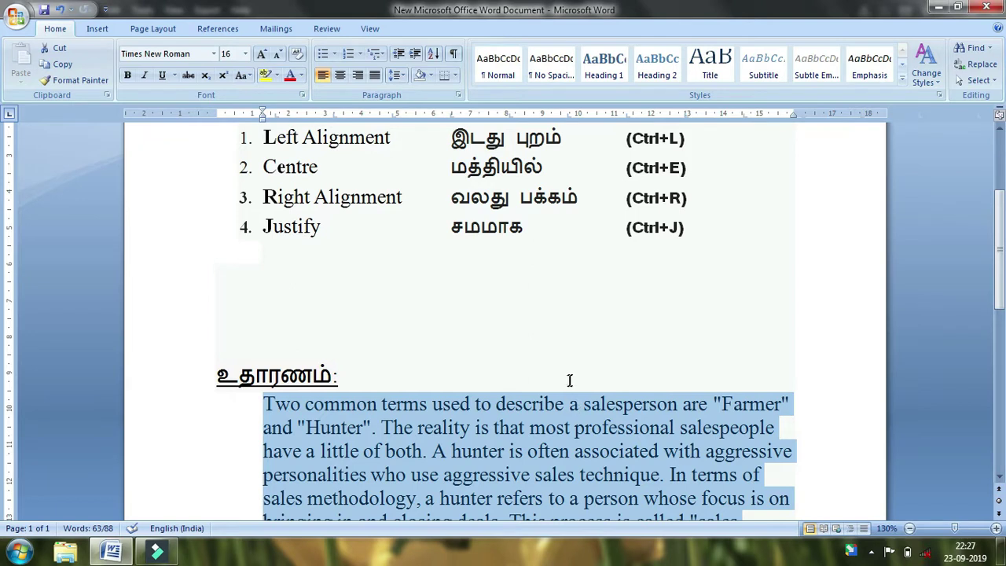
scroll(680, 427, "down", 1)
scroll(681, 427, "up", 2)
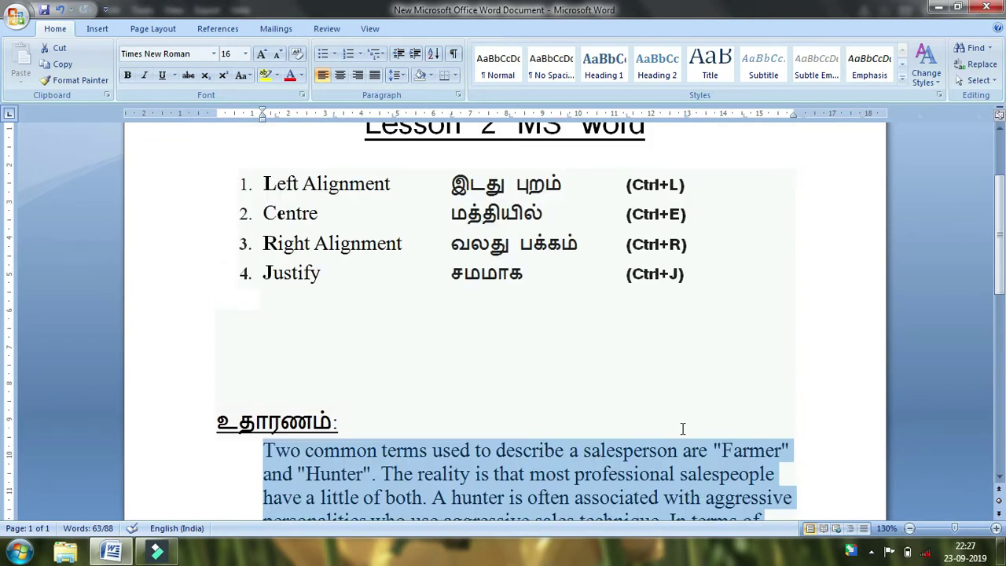
scroll(641, 364, "down", 1)
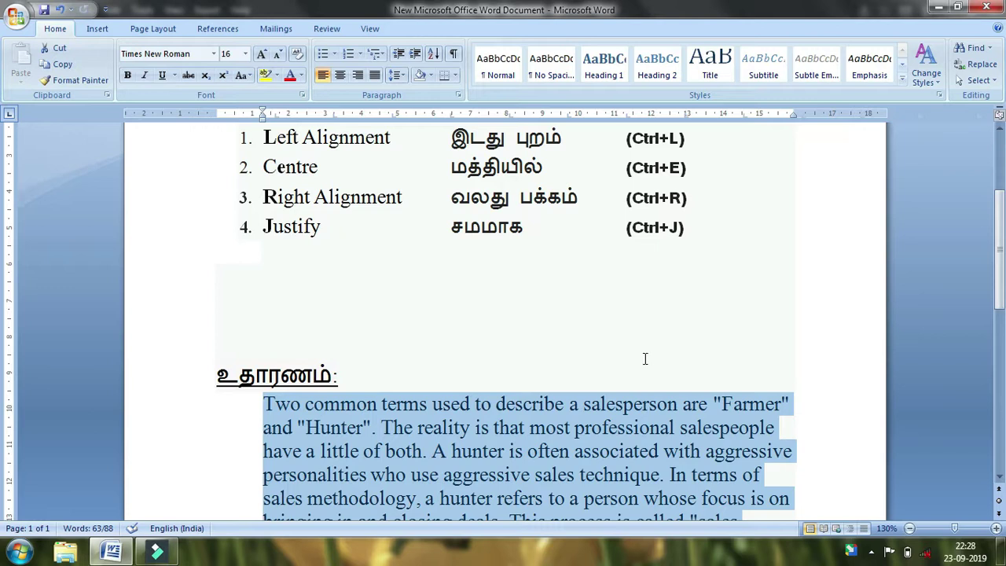
scroll(644, 358, "down", 3)
scroll(645, 359, "up", 3)
Point out the Centre entry and its Tamil meaning in the list, and centre the உதாரணம் heading.
left_click_drag(261, 166, 335, 170)
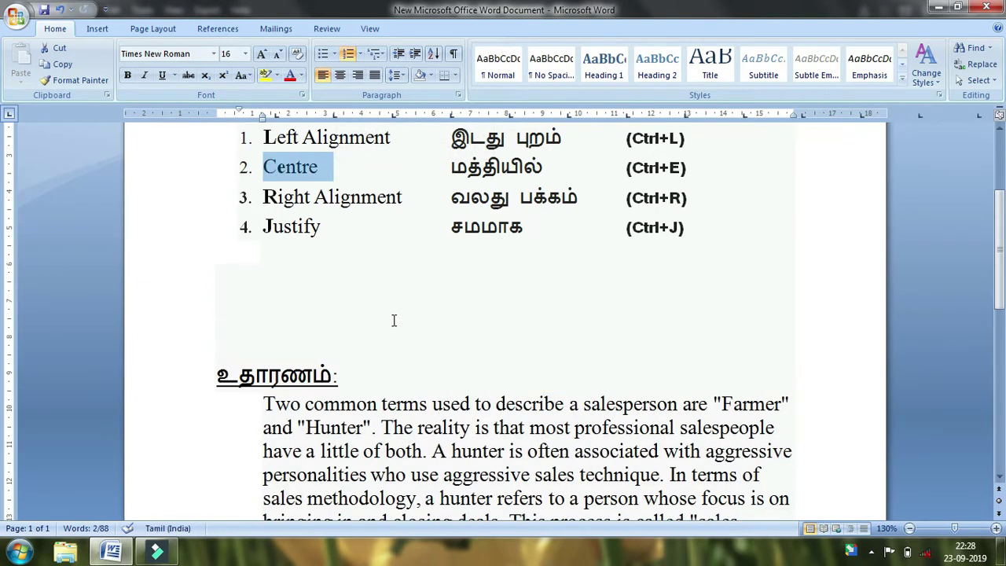
left_click_drag(450, 166, 556, 169)
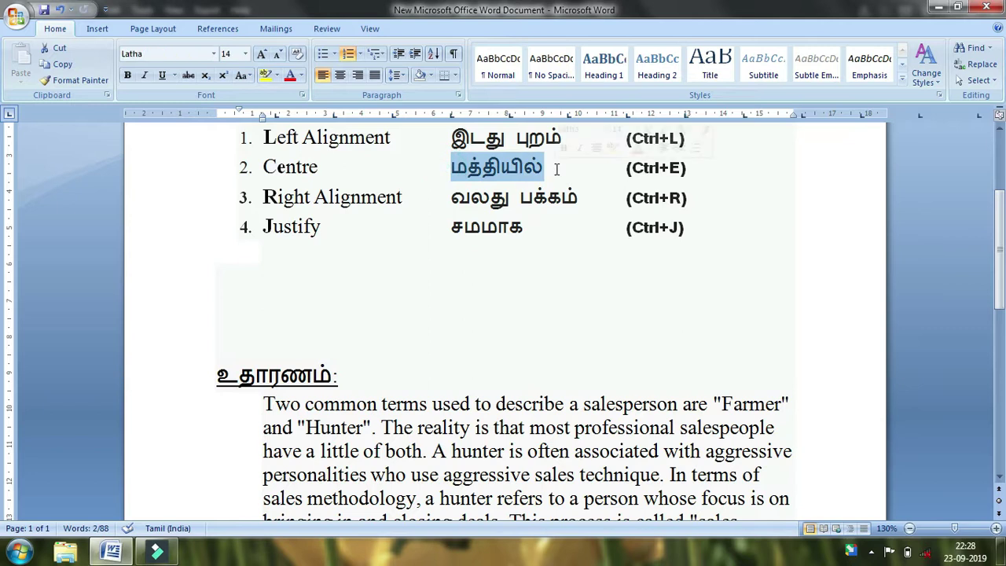
left_click_drag(217, 375, 364, 381)
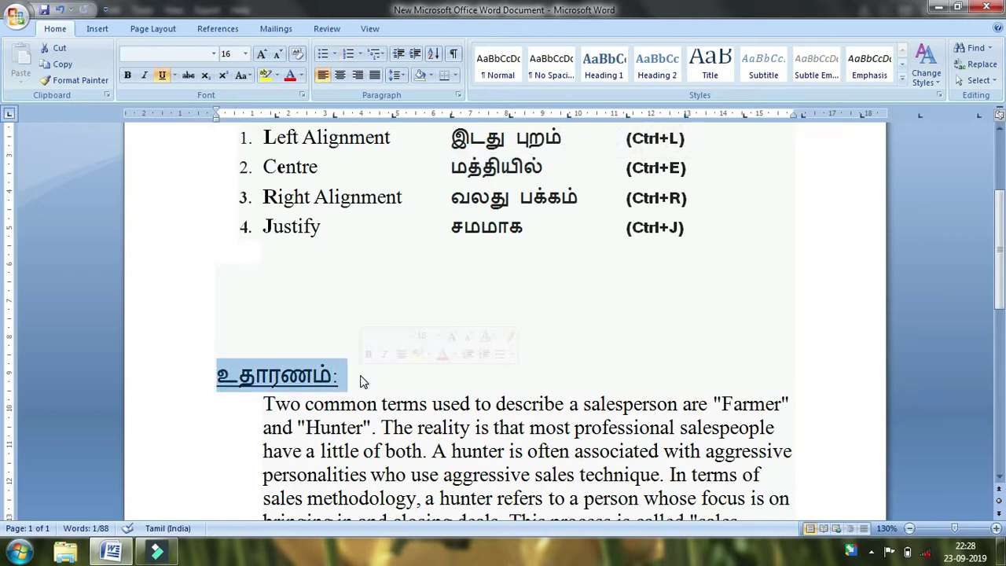
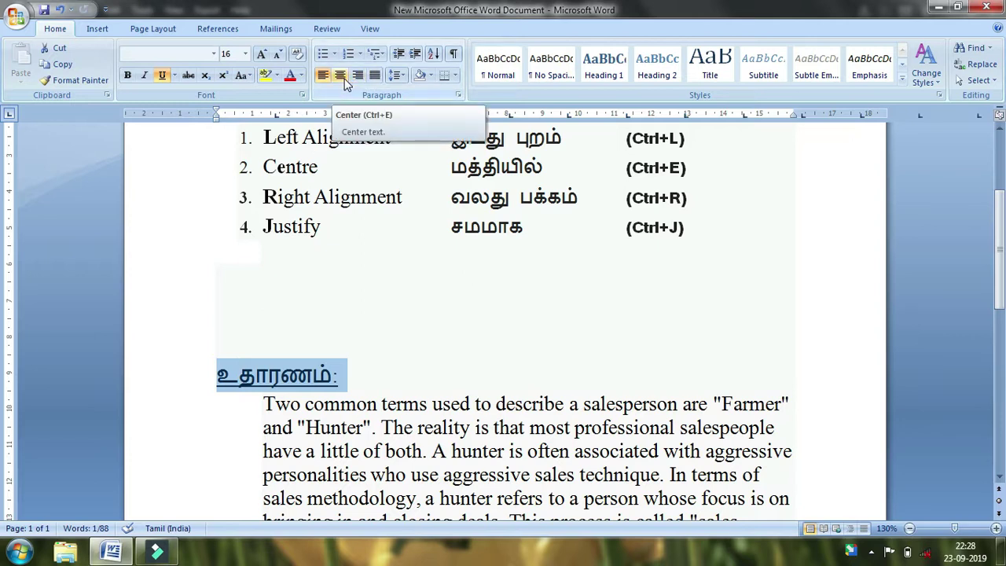
left_click(342, 75)
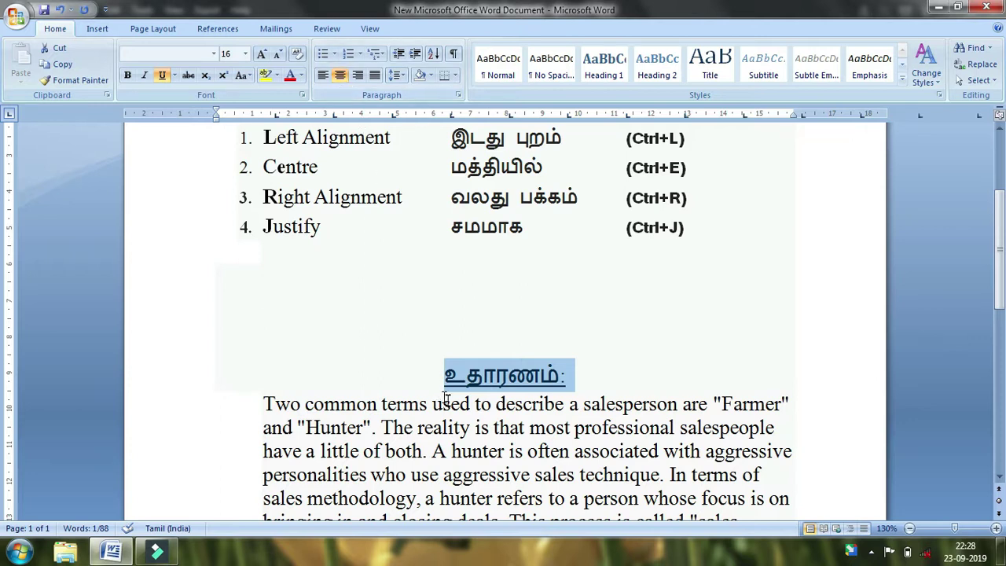
Centre the entire "Two common terms" example paragraph under the heading.
scroll(431, 385, "down", 2)
left_click_drag(264, 311, 370, 450)
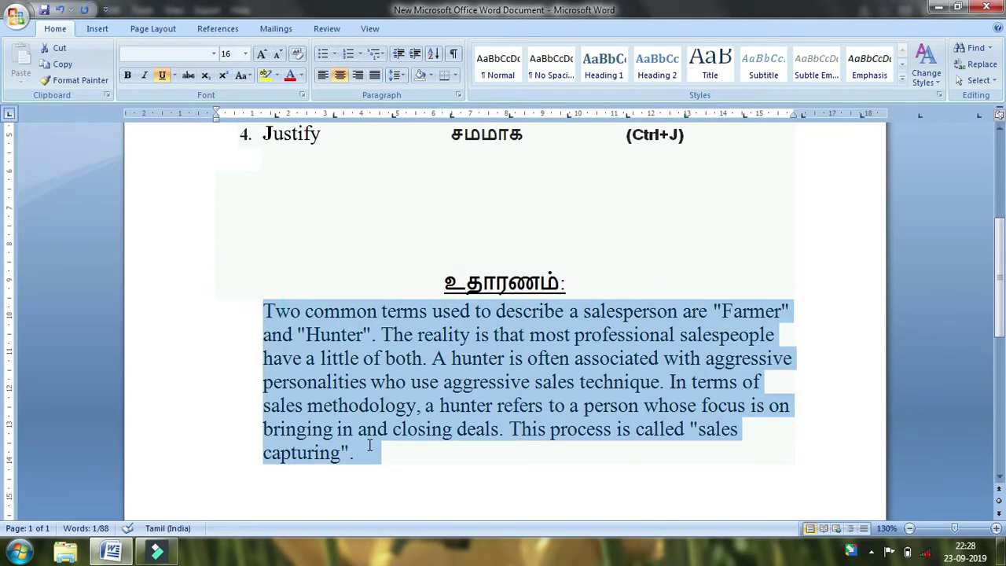
left_click(341, 74)
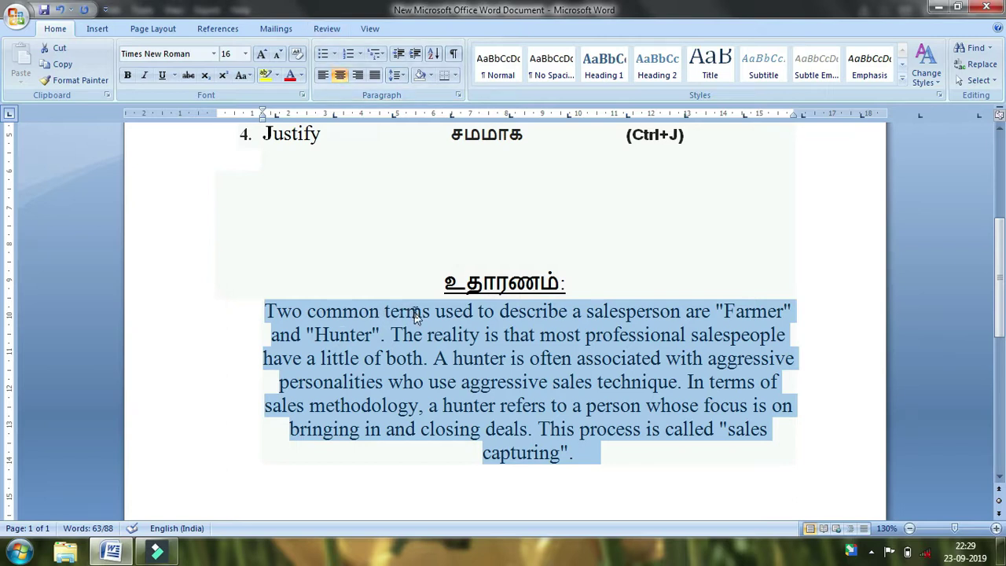
Reselect the full example paragraph under the உதாரணம் heading and right-align it.
scroll(315, 220, "up", 2)
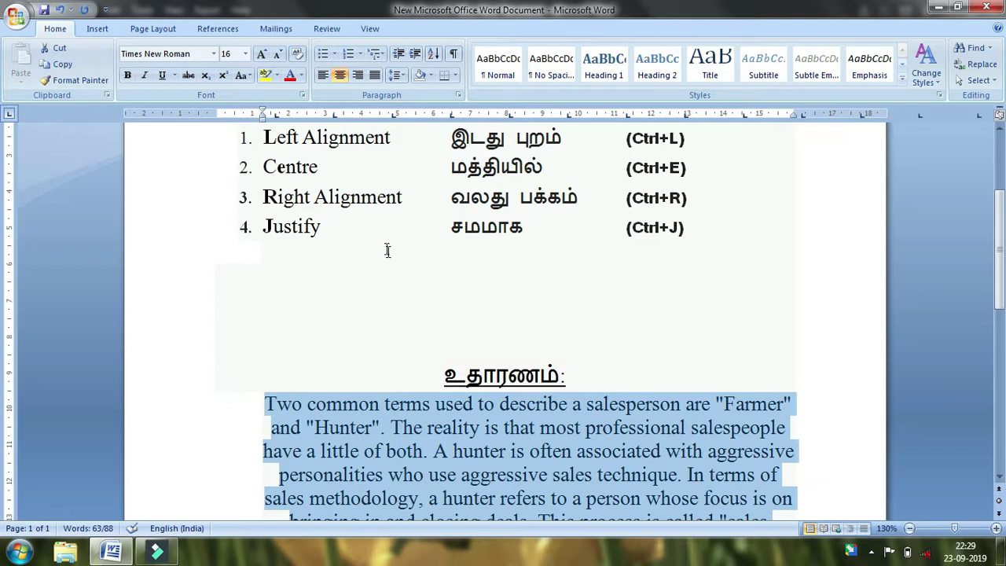
scroll(490, 396, "down", 1)
left_click(382, 322)
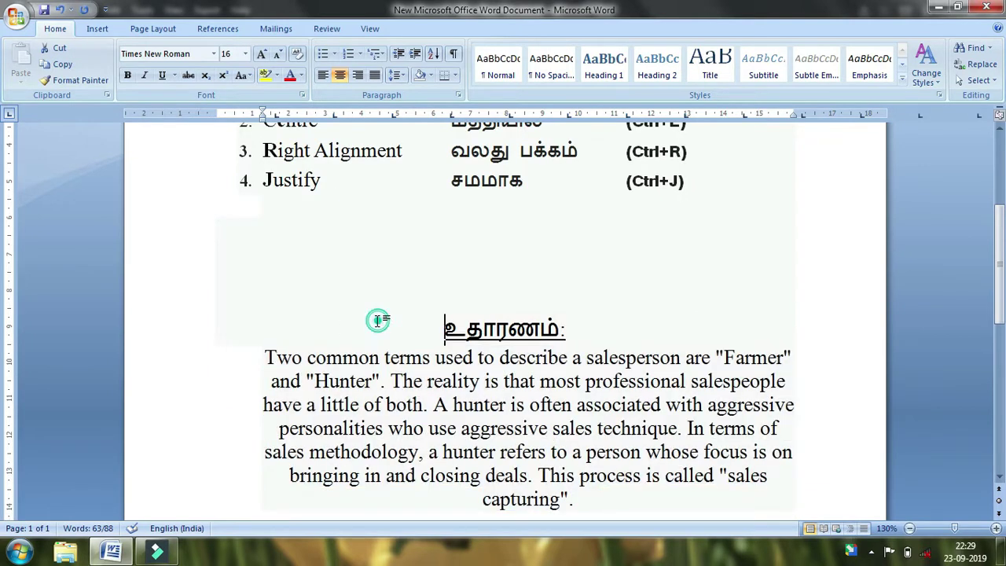
left_click(266, 357)
left_click_drag(265, 358, 597, 493)
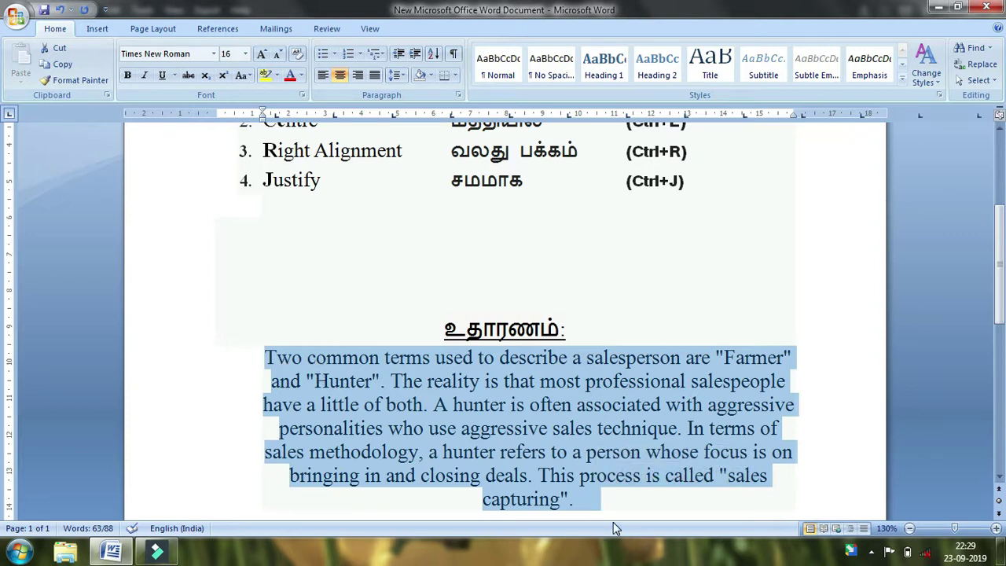
left_click(358, 78)
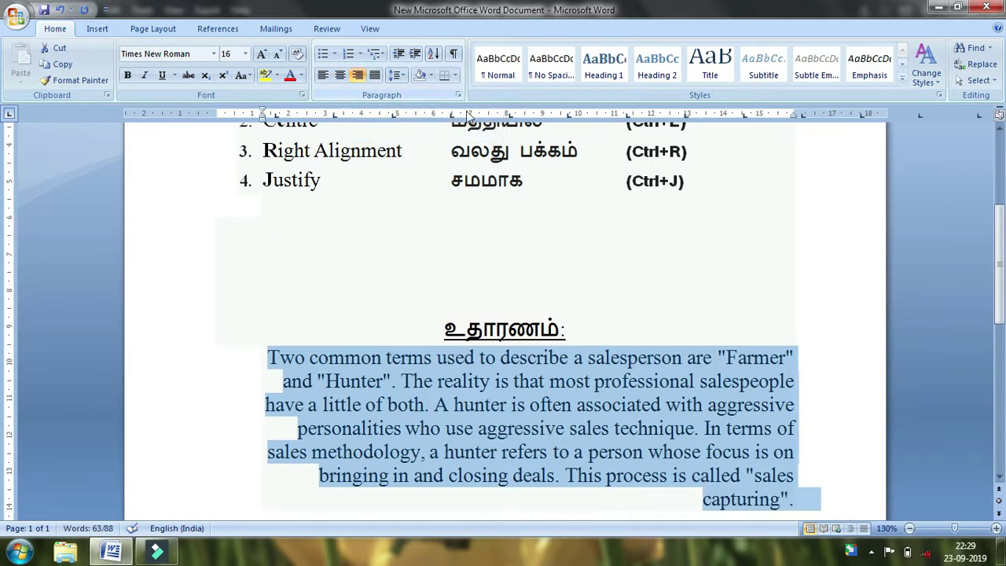
Examine the right edge of the right-aligned paragraph, and the Justify entry in the alignment list.
left_click(799, 357)
left_click_drag(782, 339, 802, 501)
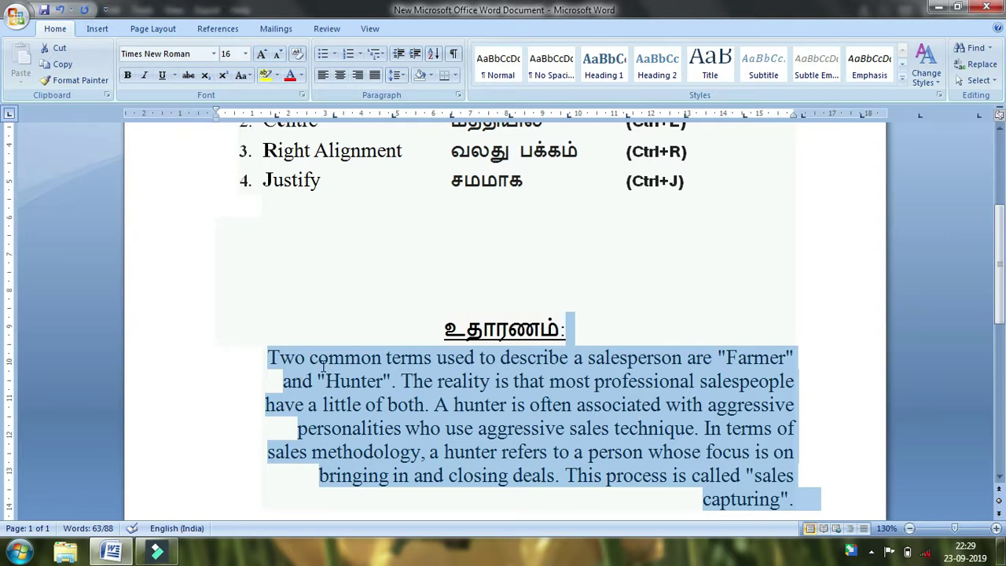
key("ctrl+j")
scroll(315, 369, "up", 2)
key("ctrl+r")
scroll(659, 313, "up", 1)
scroll(634, 299, "up", 1)
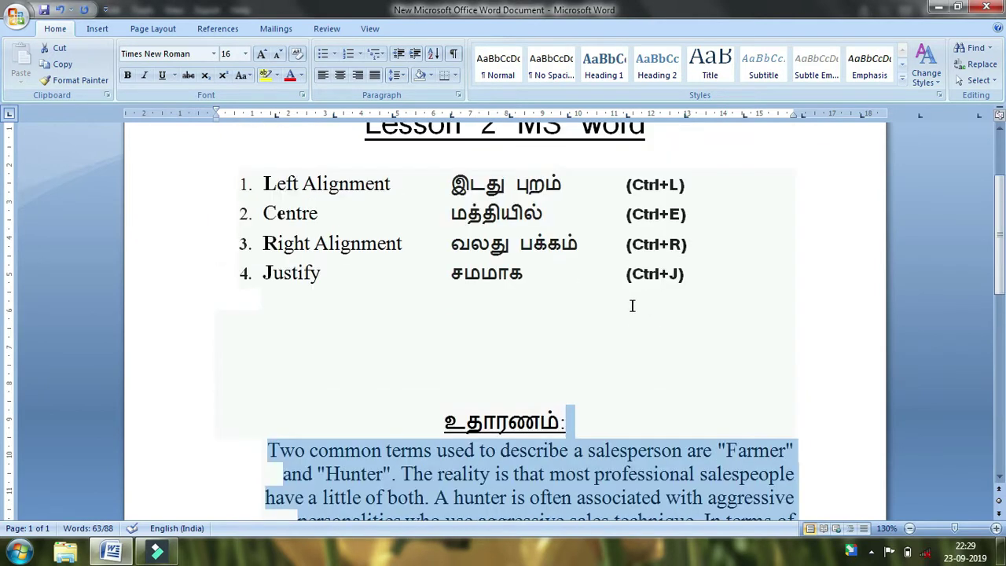
left_click_drag(264, 273, 348, 281)
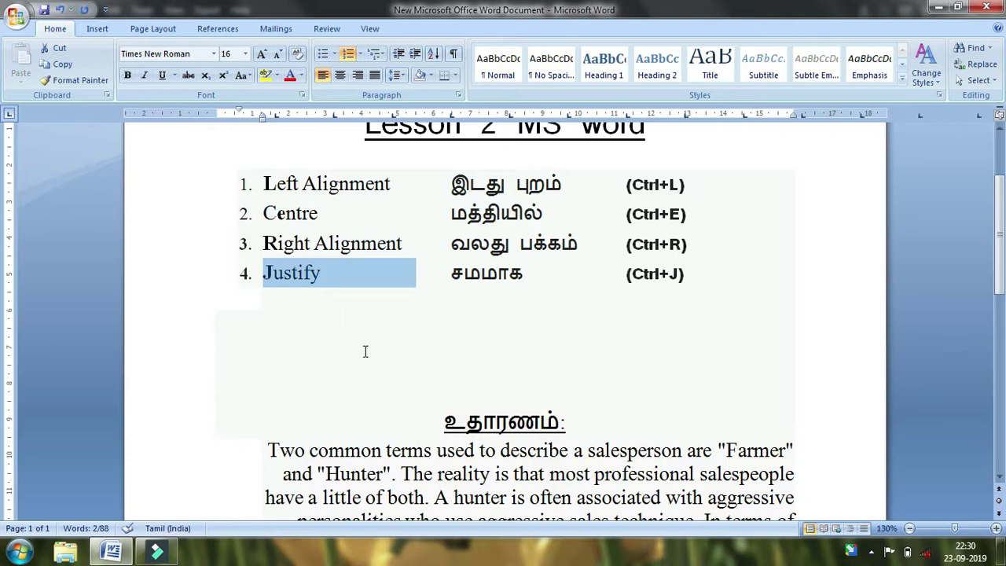
left_click(314, 392)
Select the "Two common terms" example paragraph through "capturing" and justify it.
scroll(267, 343, "down", 1)
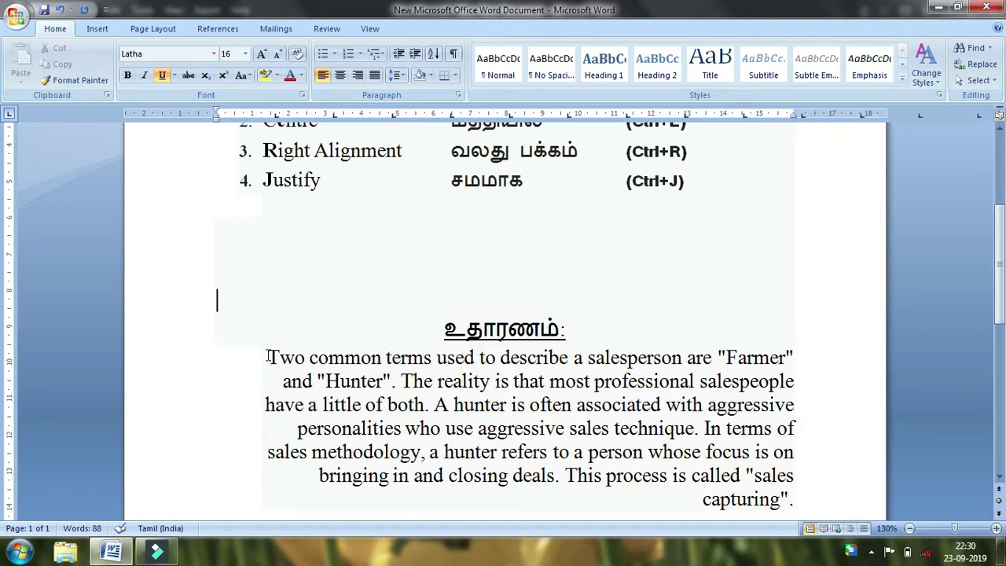
left_click(268, 357)
left_click_drag(268, 357, 803, 390)
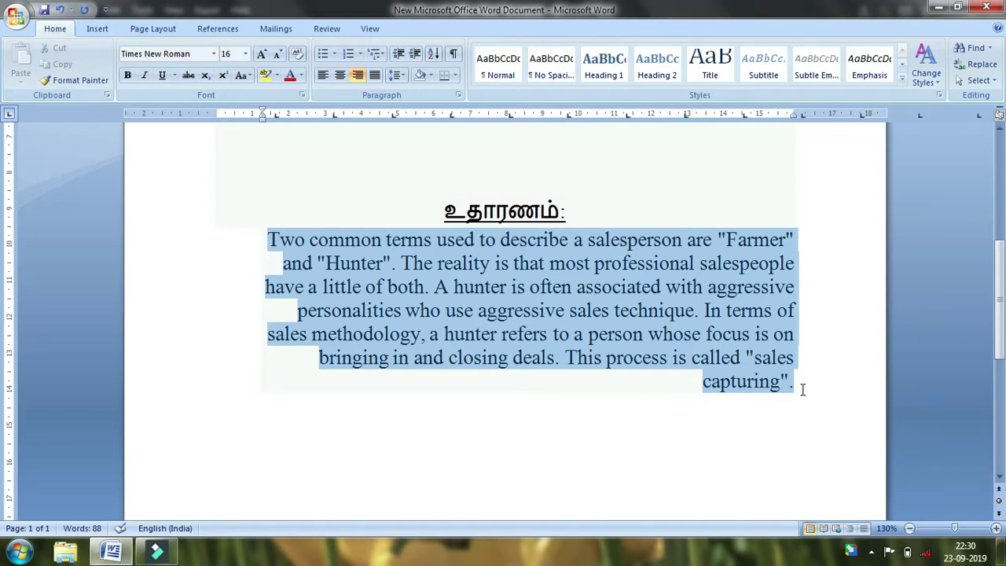
scroll(813, 454, "up", 1)
scroll(786, 429, "up", 1)
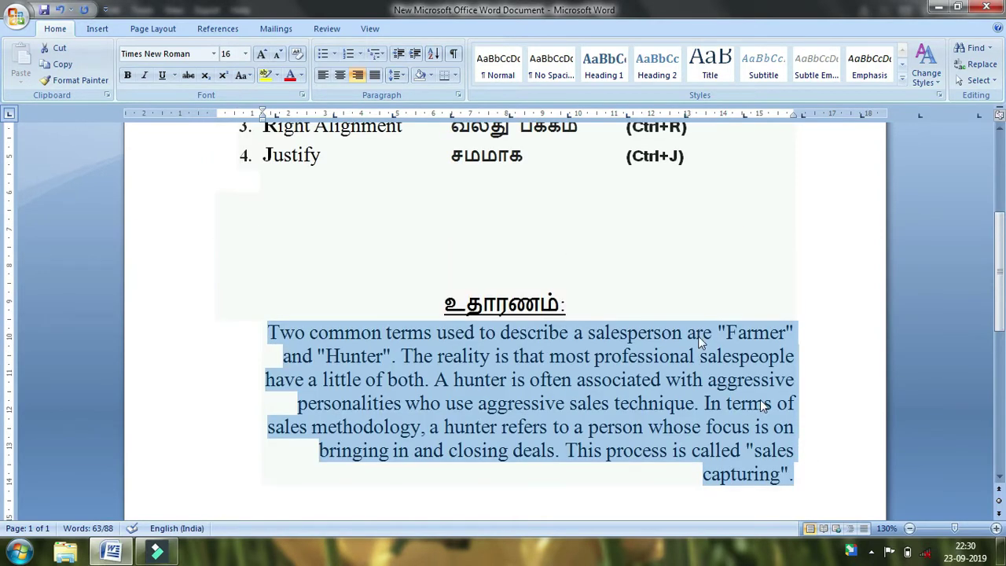
left_click(376, 76)
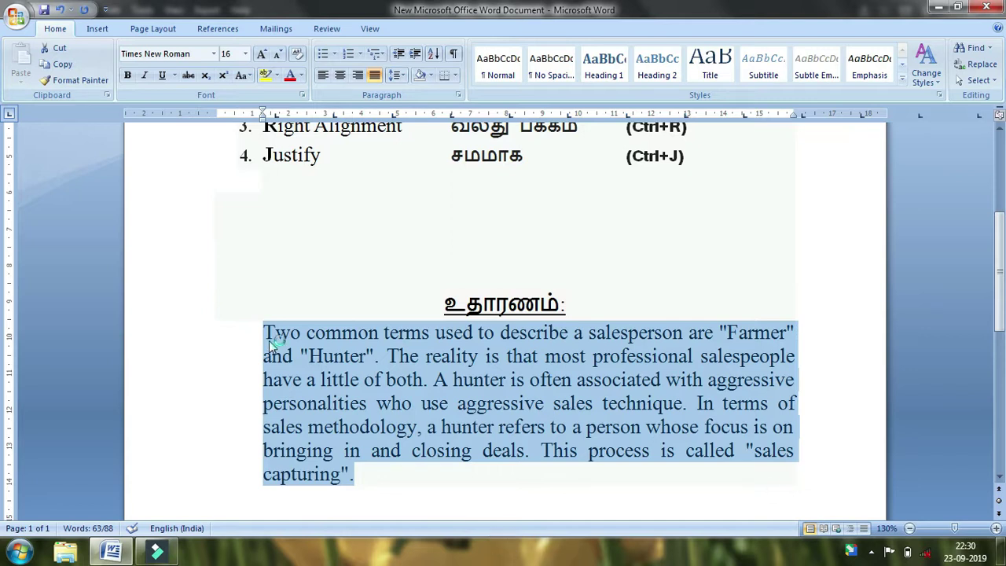
Inspect the justified paragraph's edges and the paragraph alignment commands with the screen magnifier, and return to the alignment list.
key("super+plus")
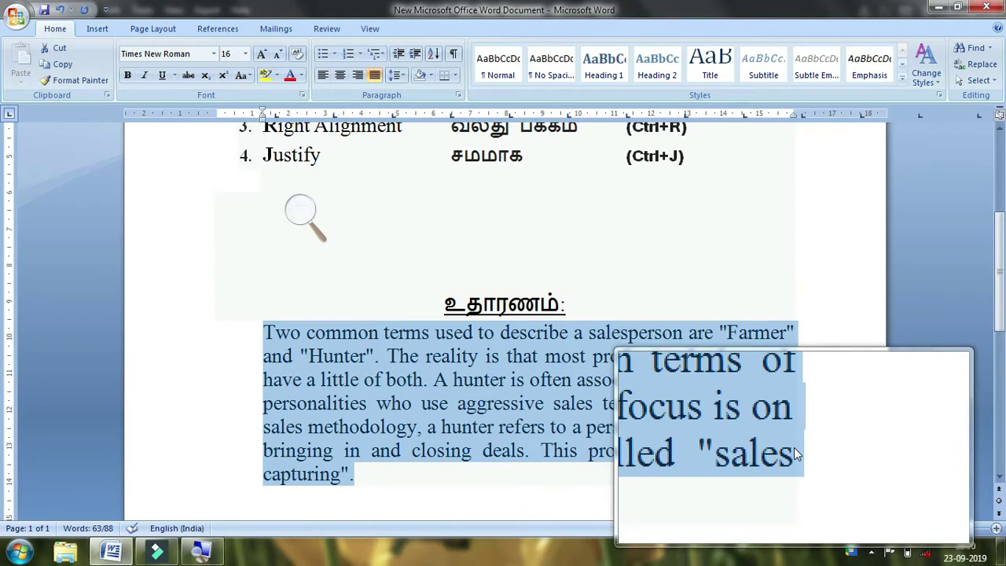
key("super+Escape")
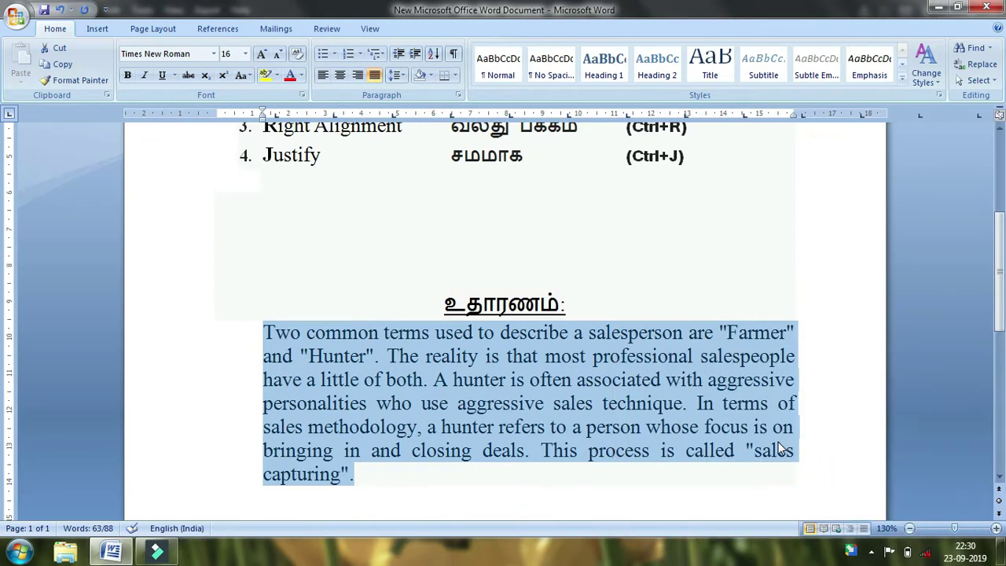
left_click(833, 370)
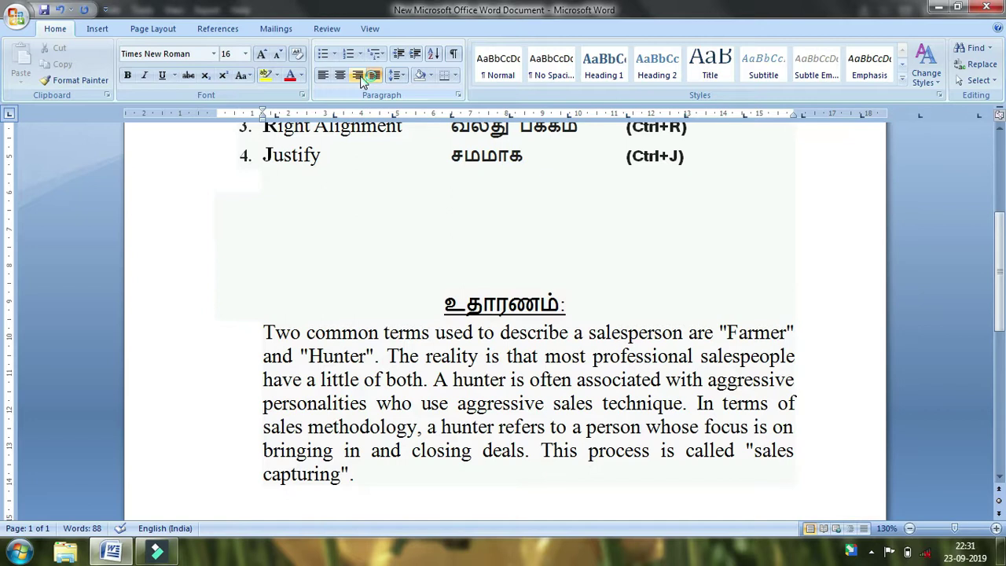
key("super+plus")
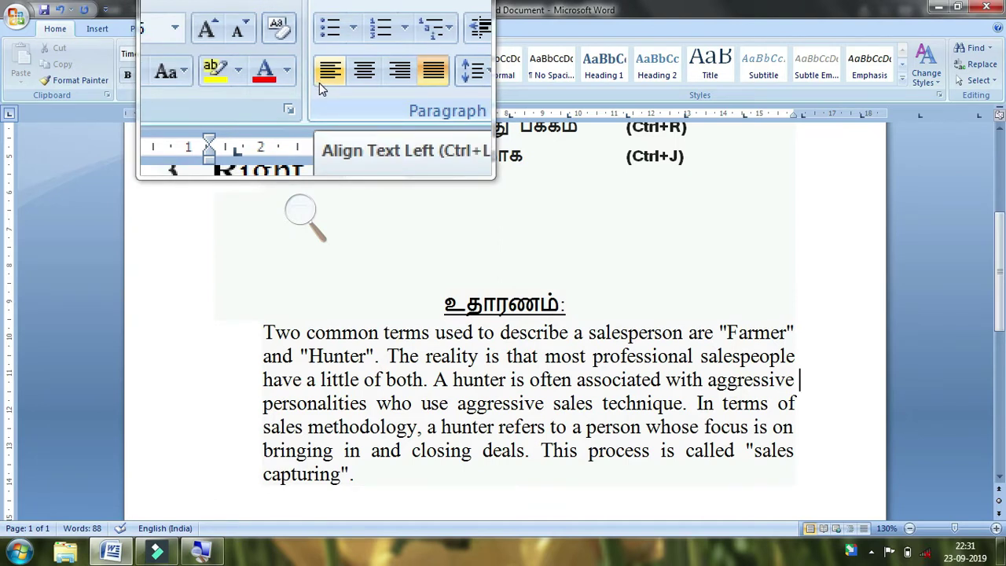
scroll(705, 336, "up", 3)
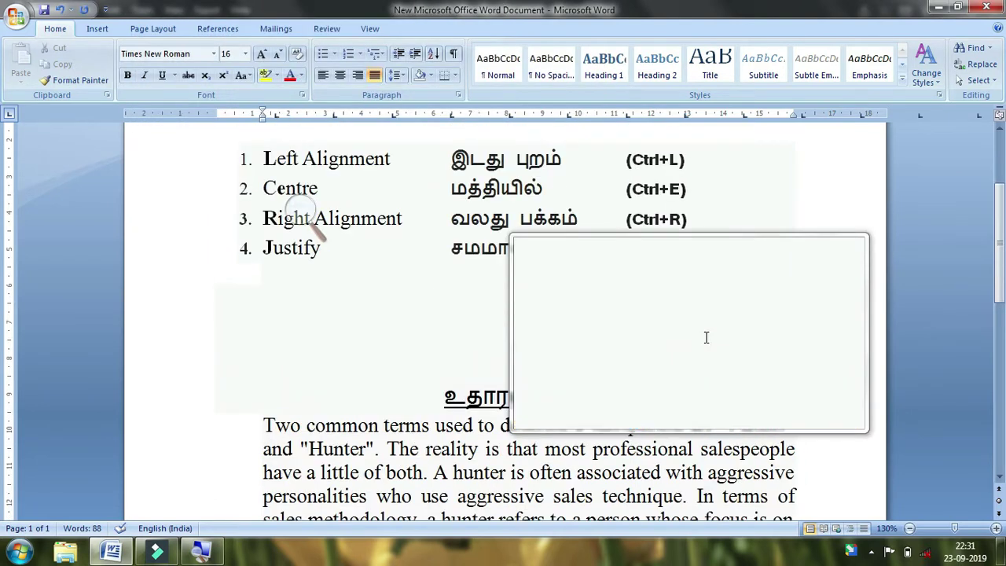
scroll(690, 217, "up", 2)
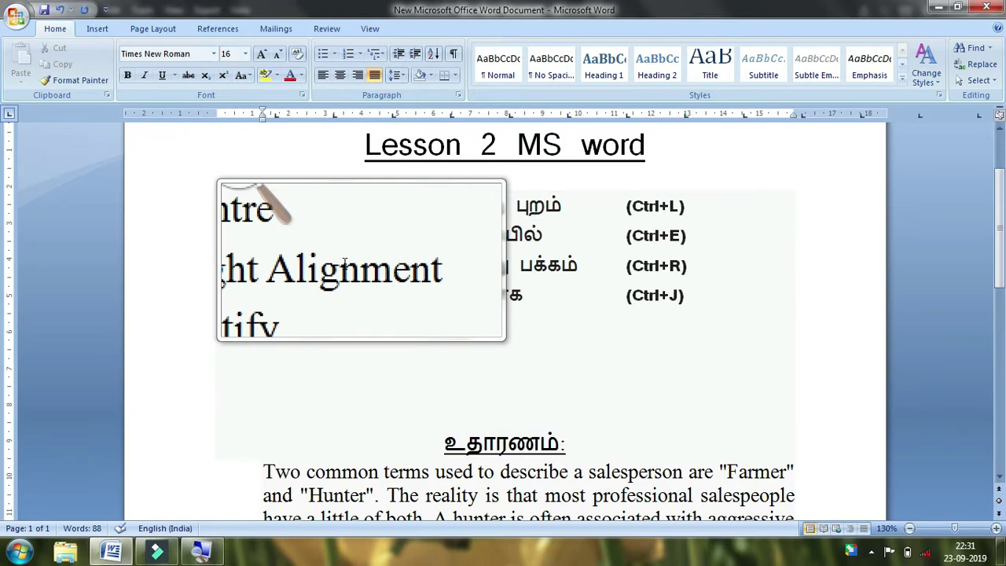
Highlight the shortcut letters L, e and R and the word Justify in the alignment list, and dismiss the Windows color scheme prompt.
left_click_drag(262, 205, 277, 206)
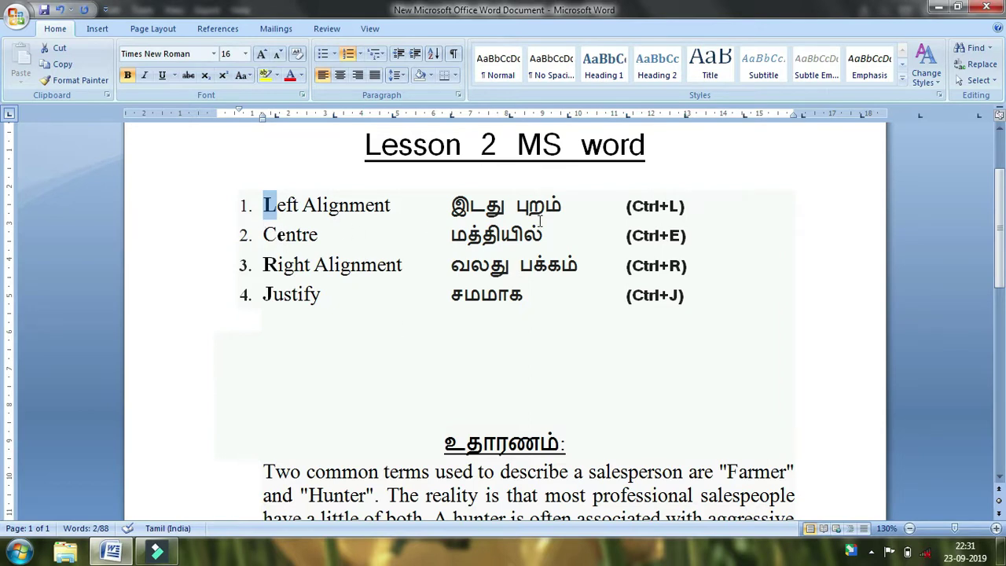
left_click(275, 234)
key("shift+Right")
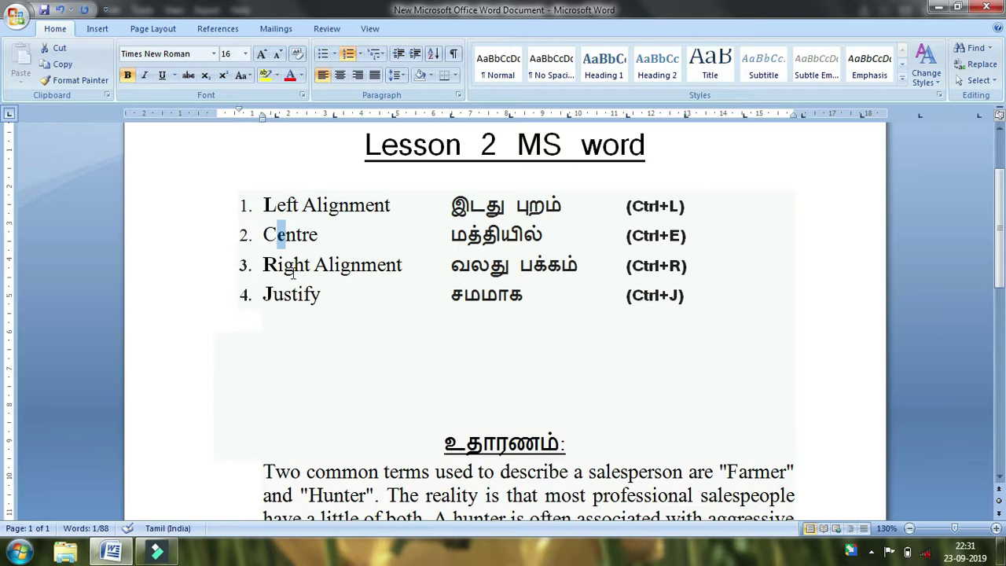
left_click_drag(264, 265, 279, 266)
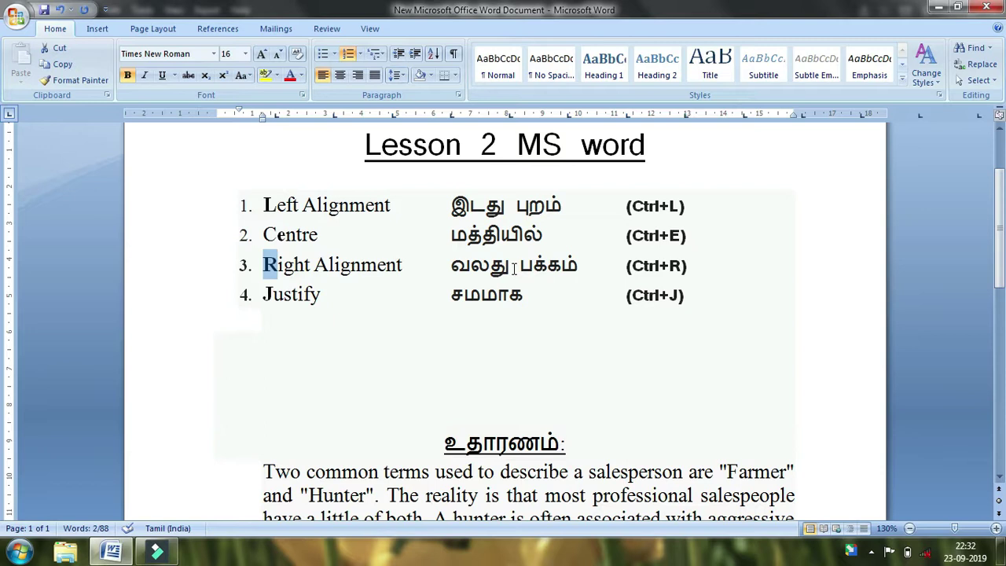
left_click_drag(263, 293, 336, 290)
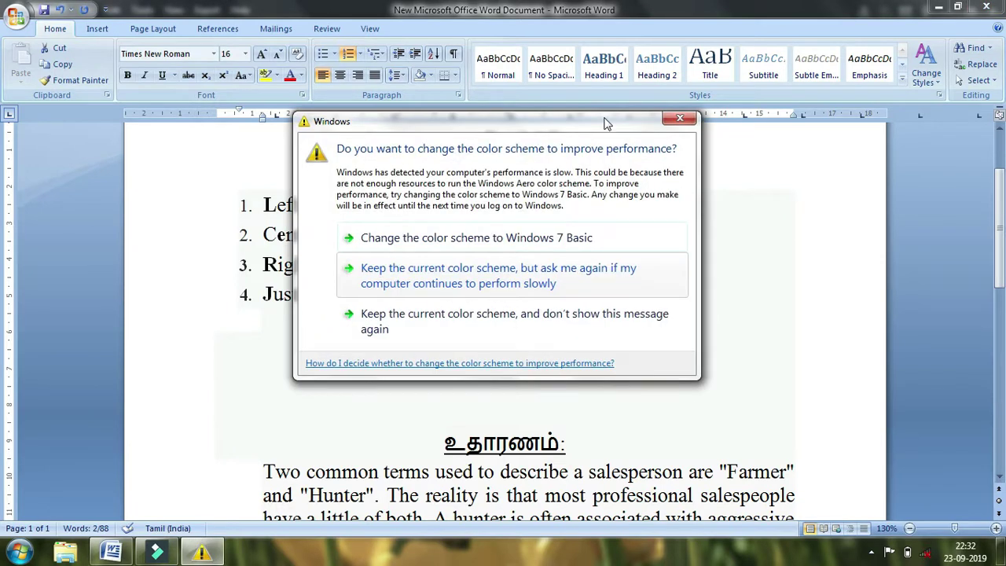
left_click(678, 121)
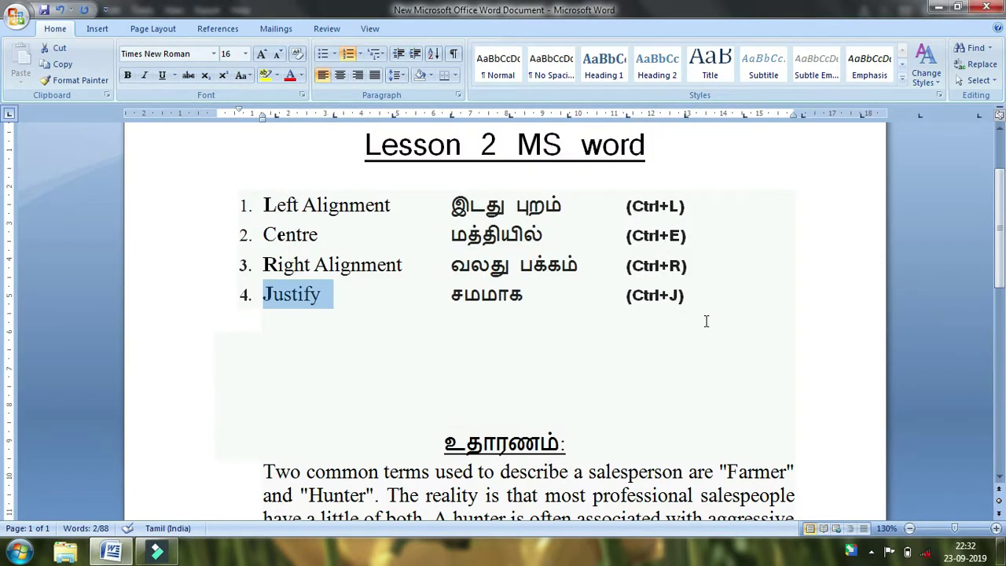